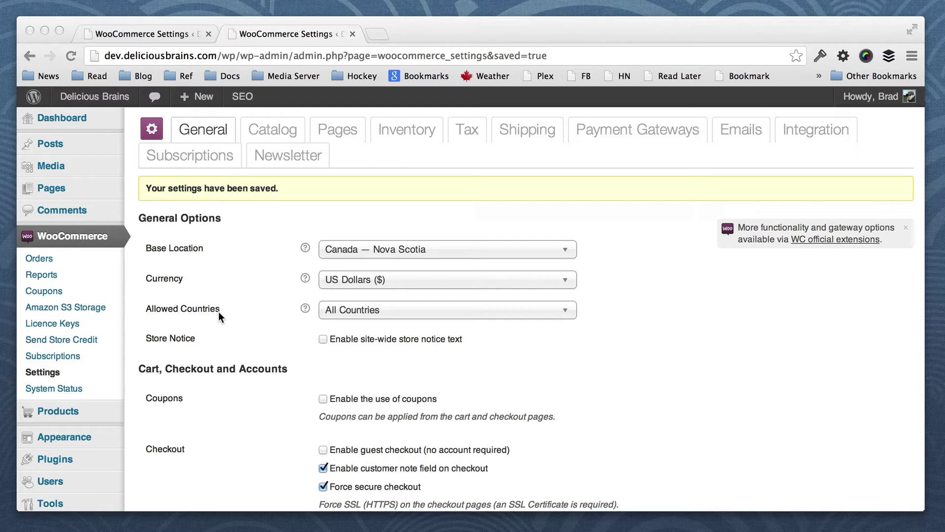
# Compare the dev and live WooCommerce settings pages, highlighting each site's domain in the address
pyautogui.click(282, 49)
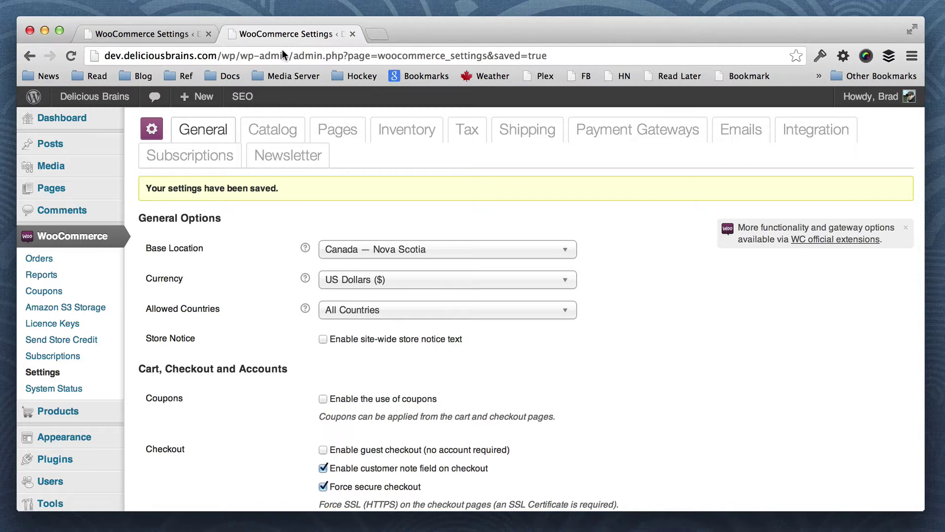
pyautogui.click(152, 37)
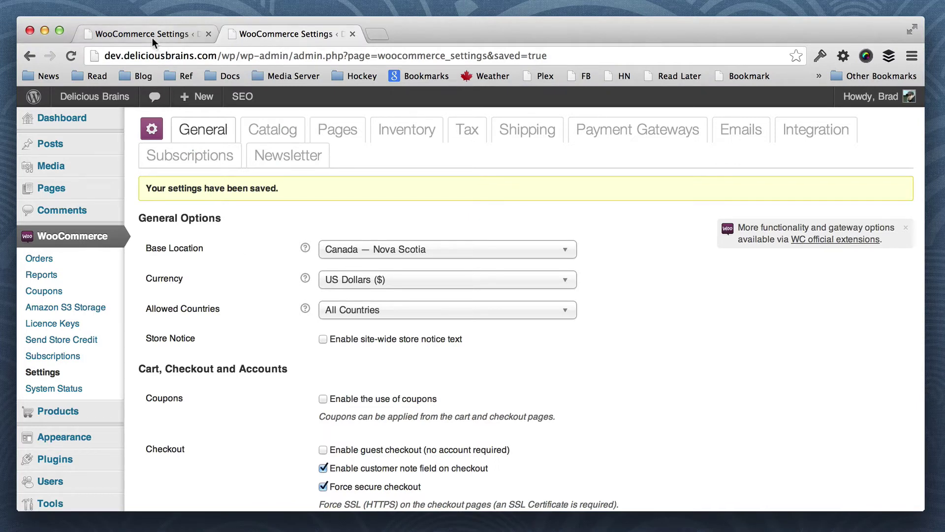
pyautogui.click(255, 34)
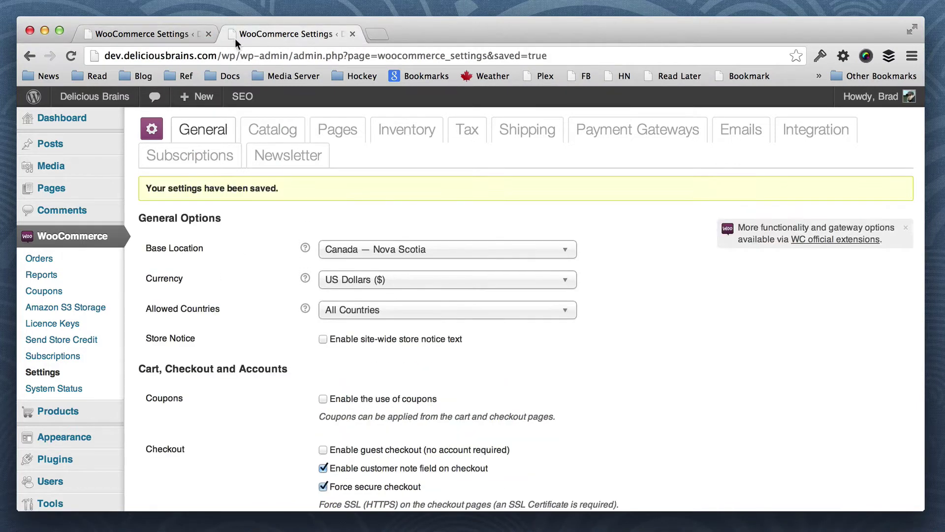
pyautogui.moveTo(104, 55); pyautogui.dragTo(217, 56)
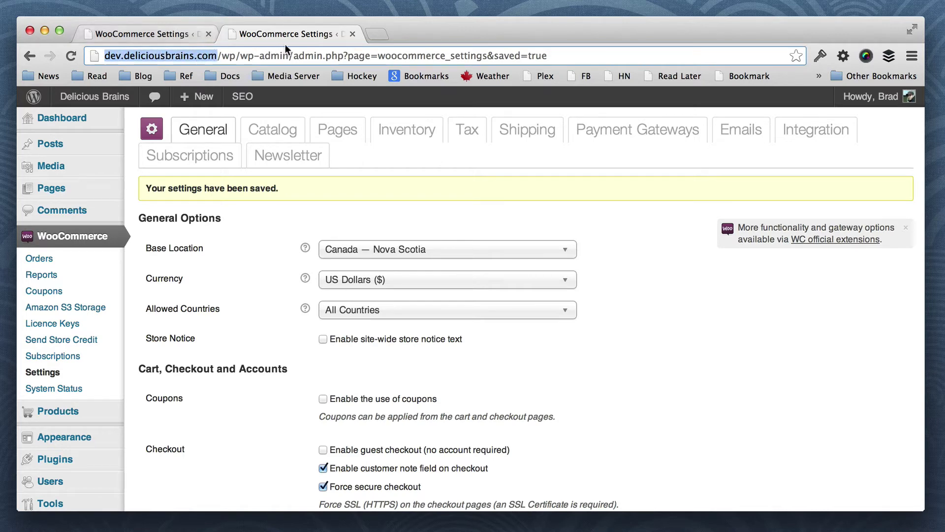
pyautogui.click(159, 34)
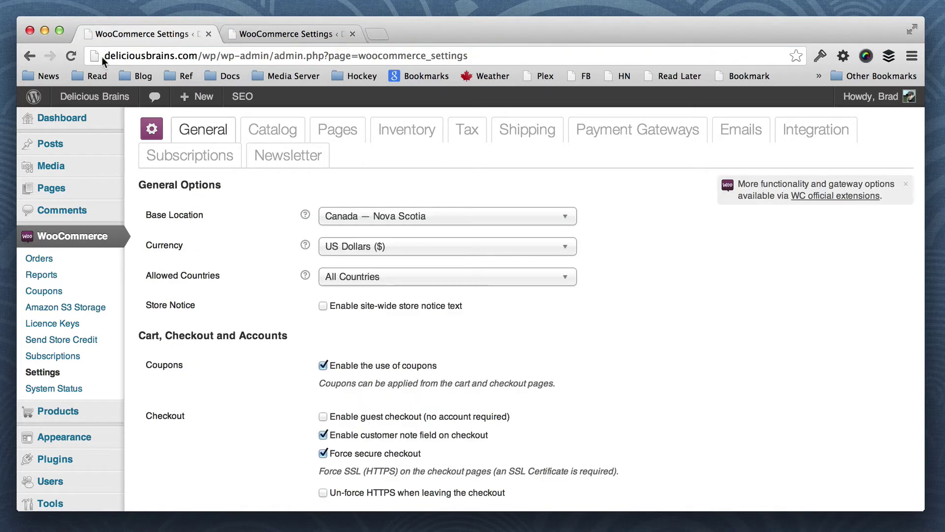
pyautogui.moveTo(103, 55); pyautogui.dragTo(198, 56)
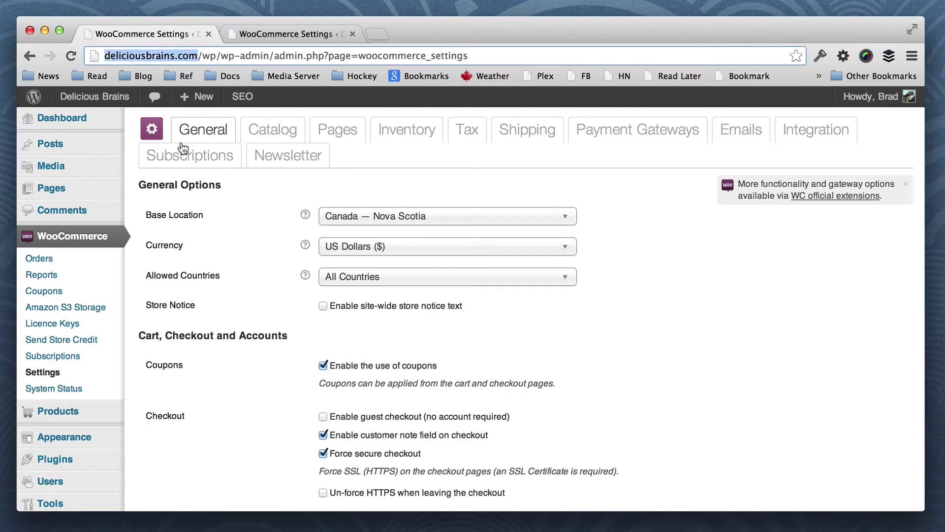
pyautogui.click(246, 207)
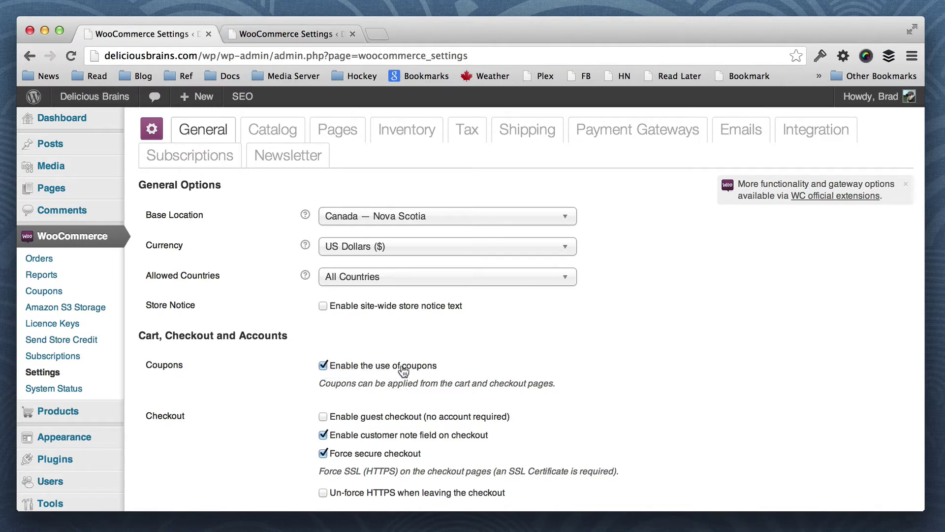
pyautogui.click(288, 34)
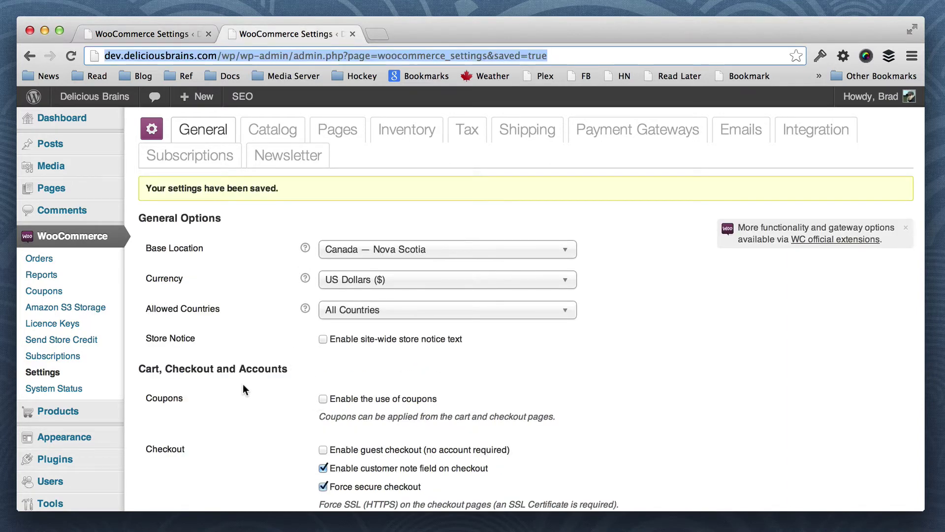
# Scroll through and compare the dev and live sites' checkout options
pyautogui.scroll(-5, 243, 385)
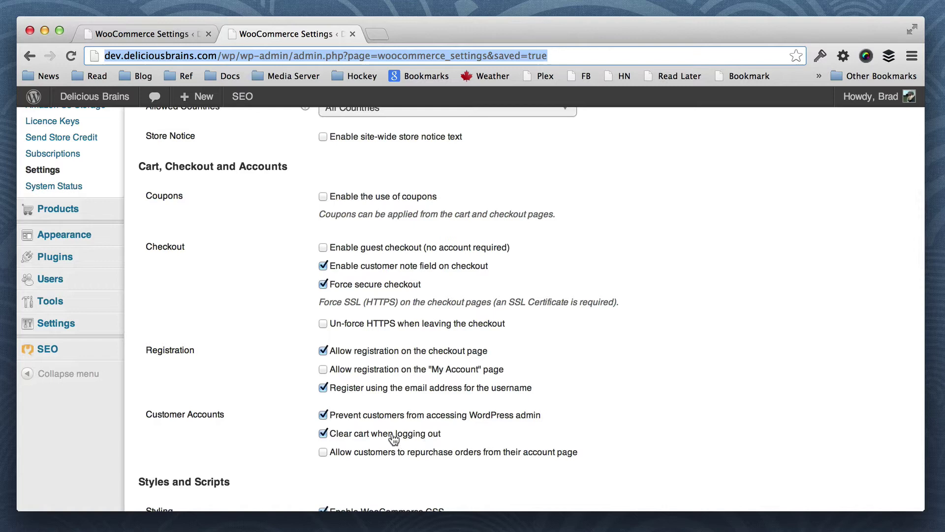
pyautogui.click(135, 37)
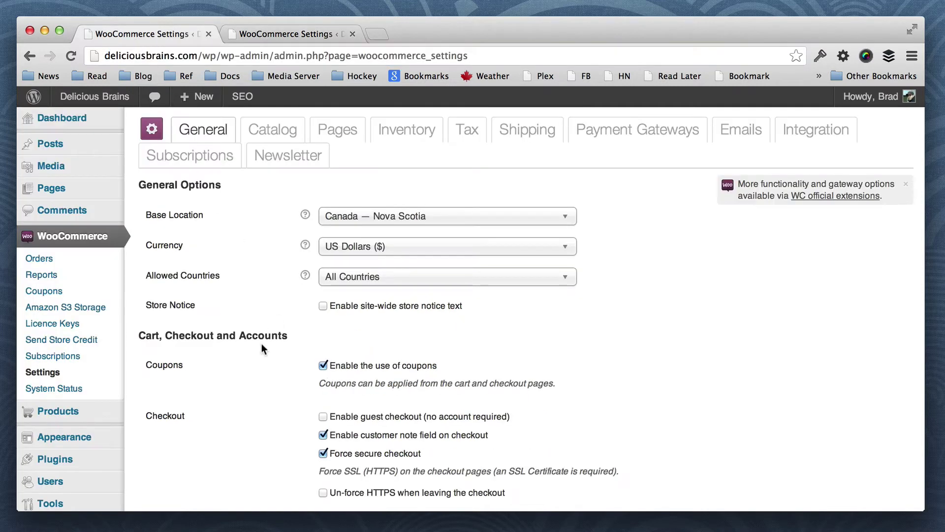
pyautogui.scroll(-4, 261, 344)
pyautogui.scroll(-1, 262, 344)
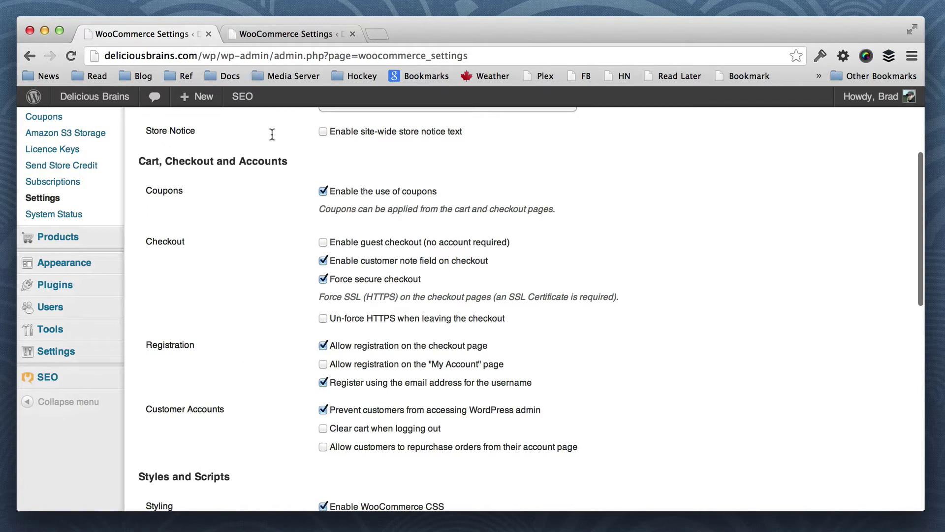
pyautogui.click(278, 37)
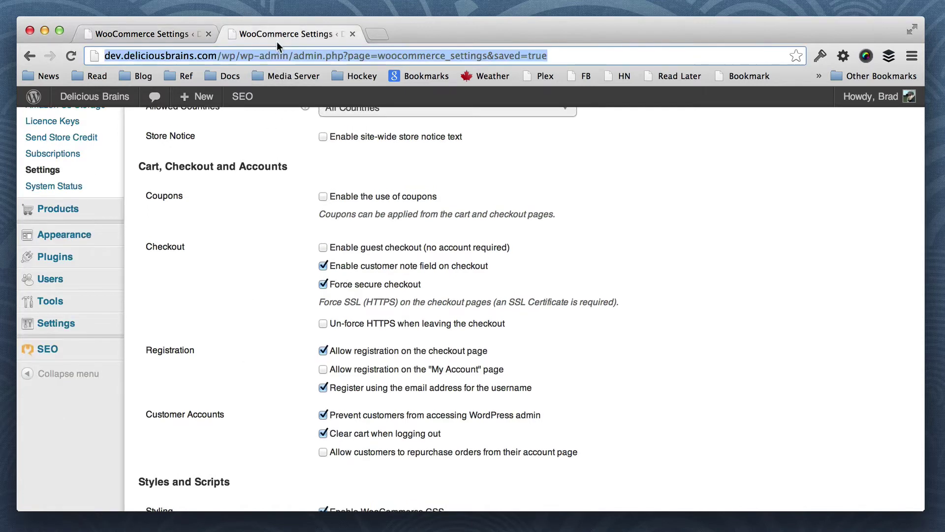
pyautogui.scroll(5, 269, 264)
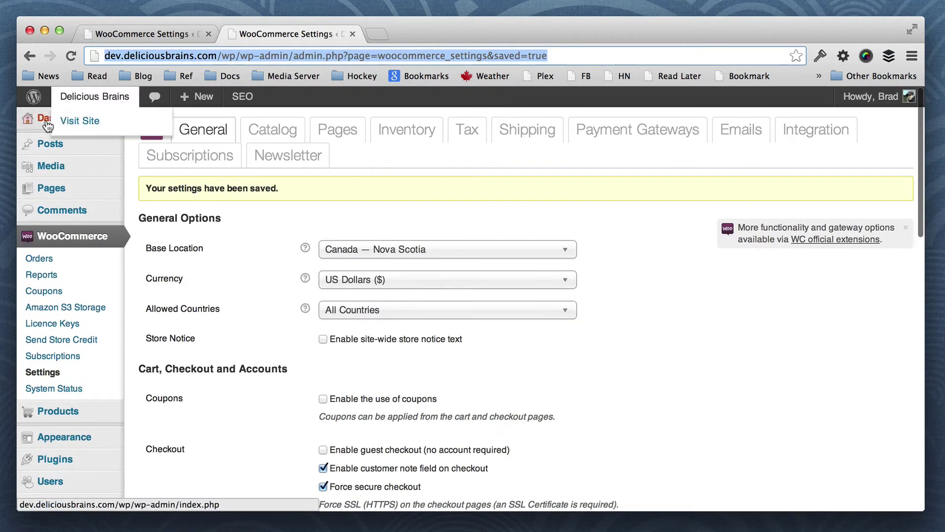
# Open both the dev and live site dashboards and compare their figures
pyautogui.click(48, 127)
pyautogui.click(131, 42)
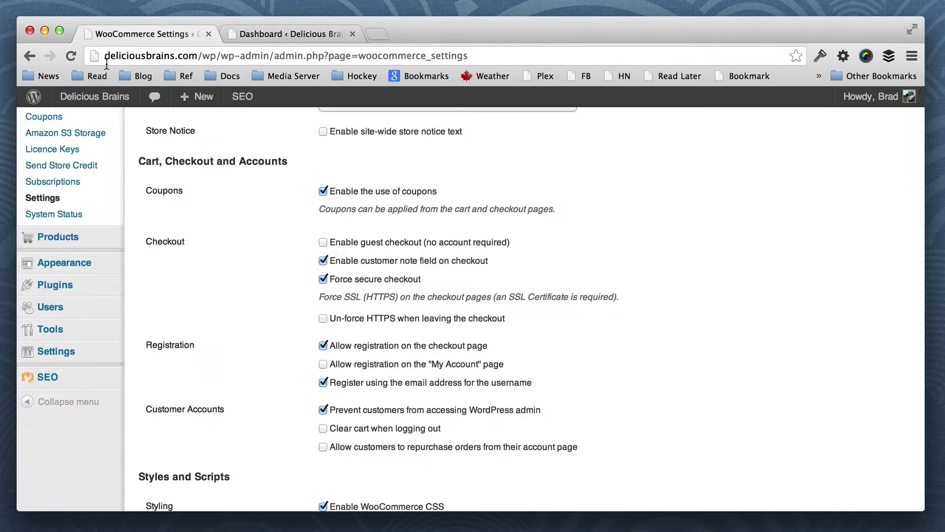
pyautogui.scroll(4, 59, 118)
pyautogui.click(81, 118)
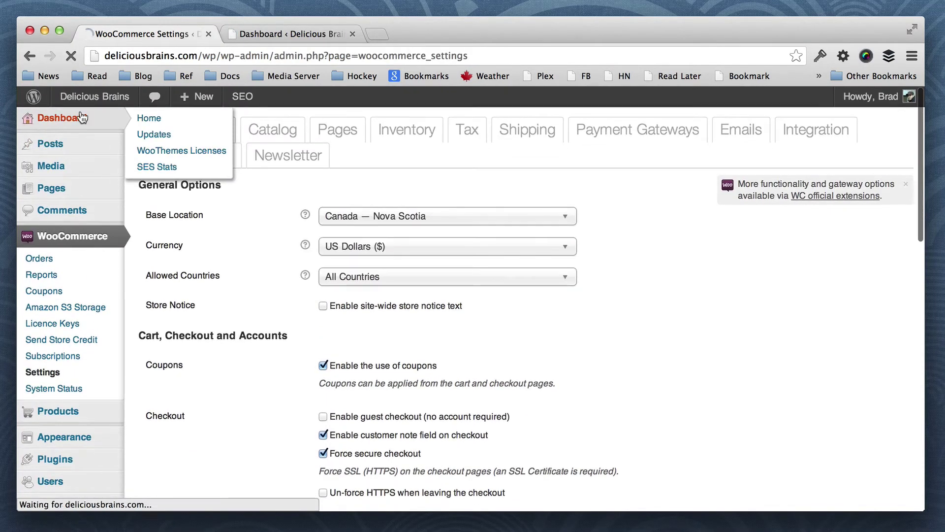
pyautogui.click(276, 35)
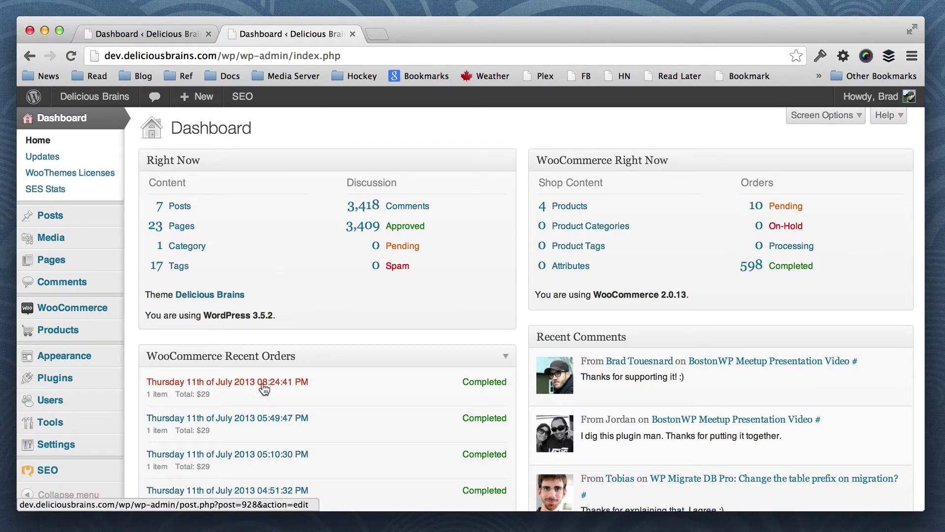
pyautogui.click(147, 34)
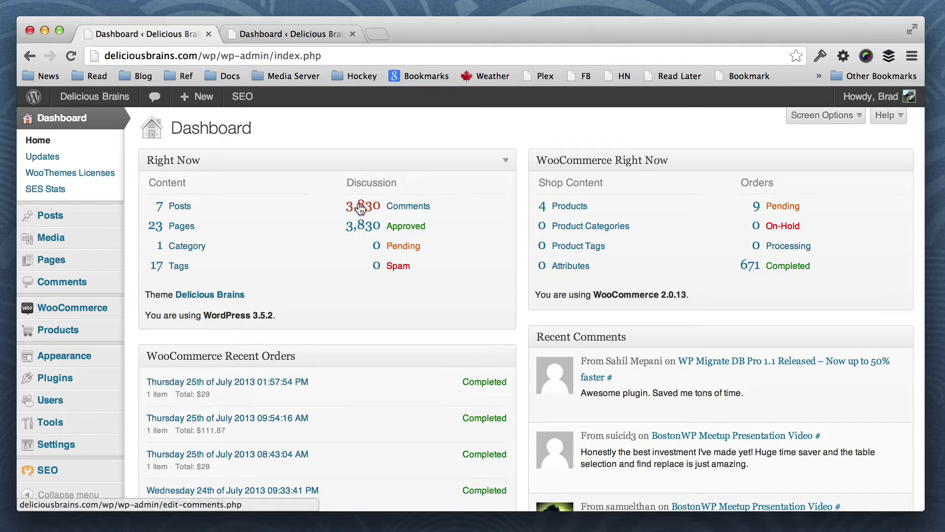
pyautogui.click(255, 34)
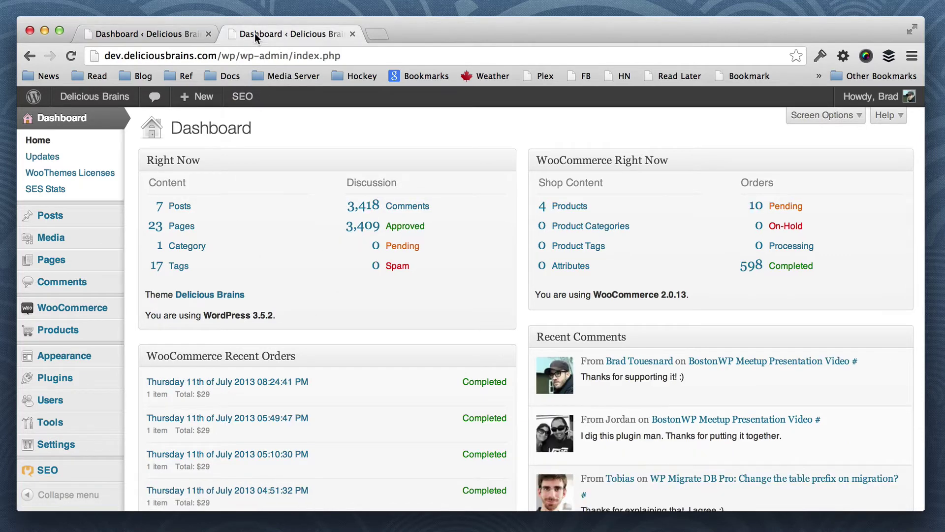
# Flip between the live and dev dashboards to compare comments: 3,830 live versus 3,418 dev
pyautogui.click(184, 33)
pyautogui.click(265, 32)
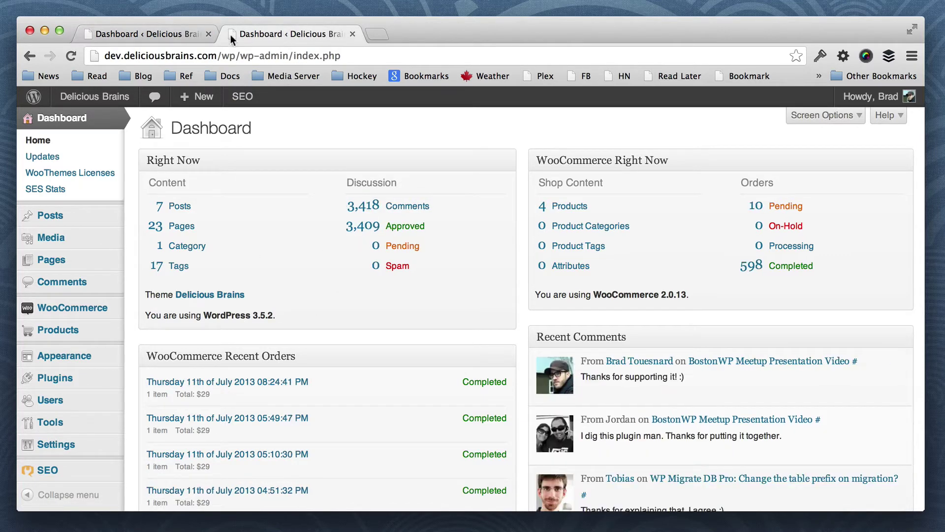
pyautogui.click(161, 36)
pyautogui.click(269, 36)
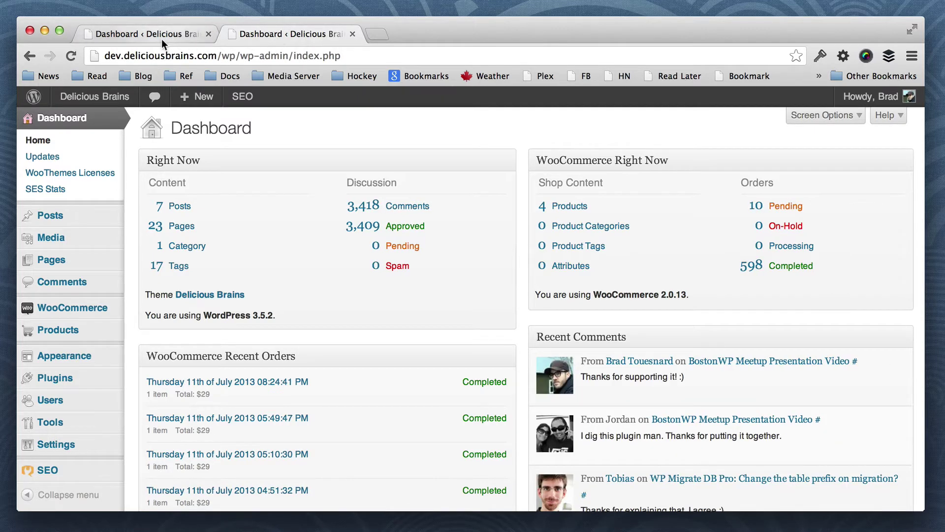
pyautogui.click(162, 39)
pyautogui.click(273, 37)
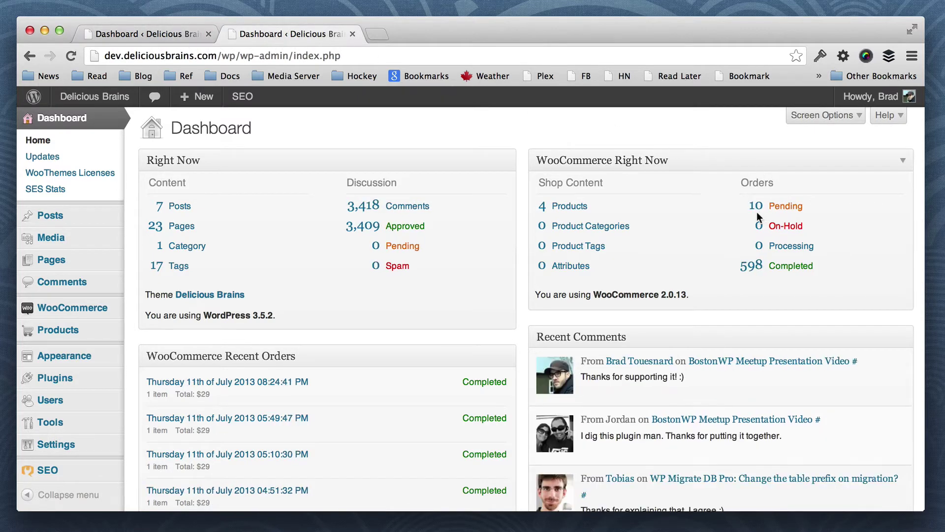
pyautogui.click(164, 35)
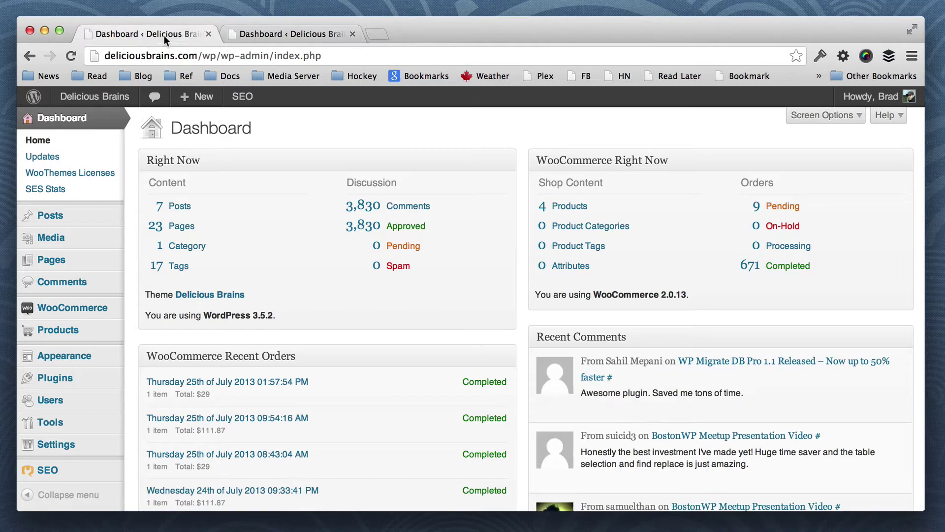
pyautogui.click(307, 35)
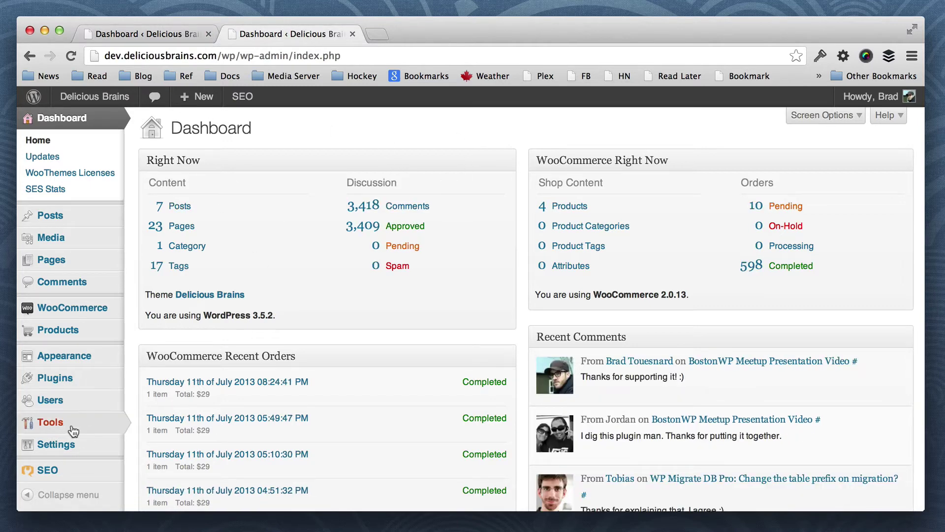
# Open Migrate DB Pro on the dev site, start fresh without a saved profile, and choose Pull
pyautogui.moveTo(73, 429)
pyautogui.click(190, 472)
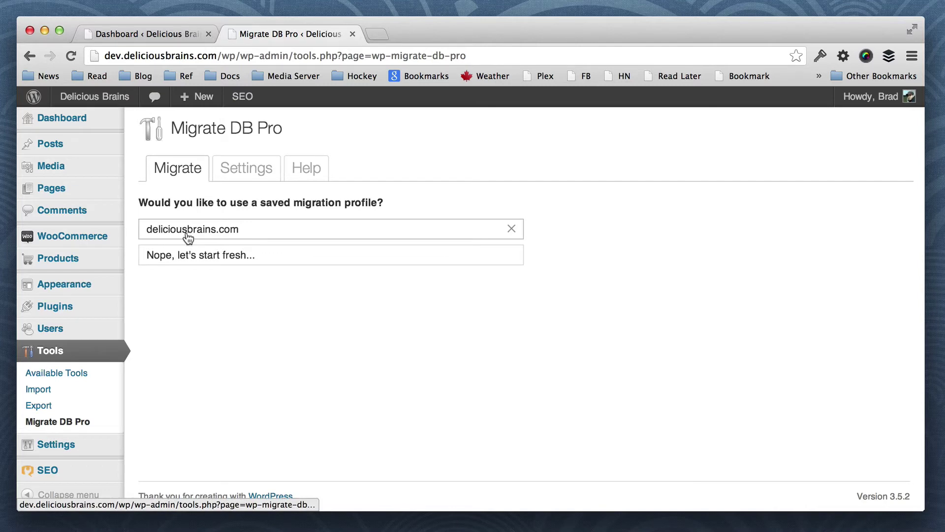
pyautogui.click(222, 261)
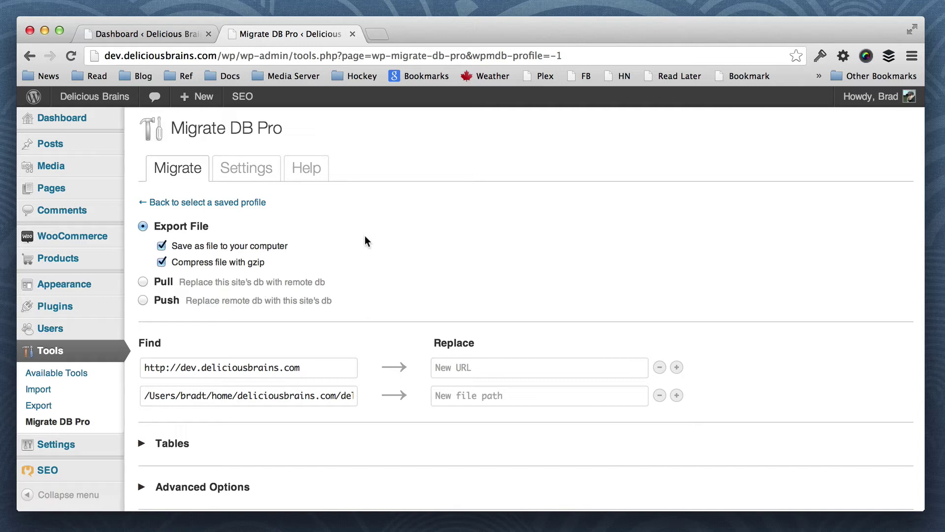
pyautogui.click(164, 284)
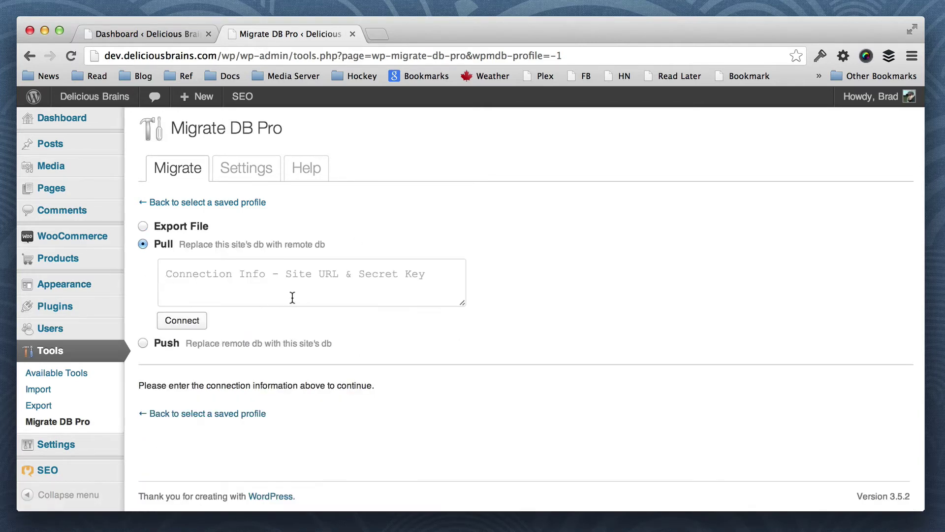
# On the live site, open Migrate DB Pro's Settings tab and select its Connection Info text
pyautogui.click(137, 35)
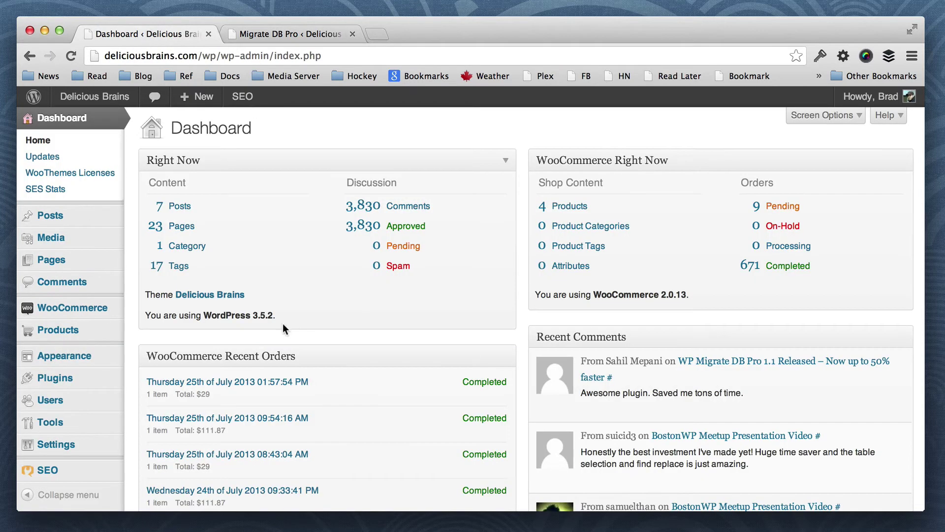
pyautogui.moveTo(91, 422)
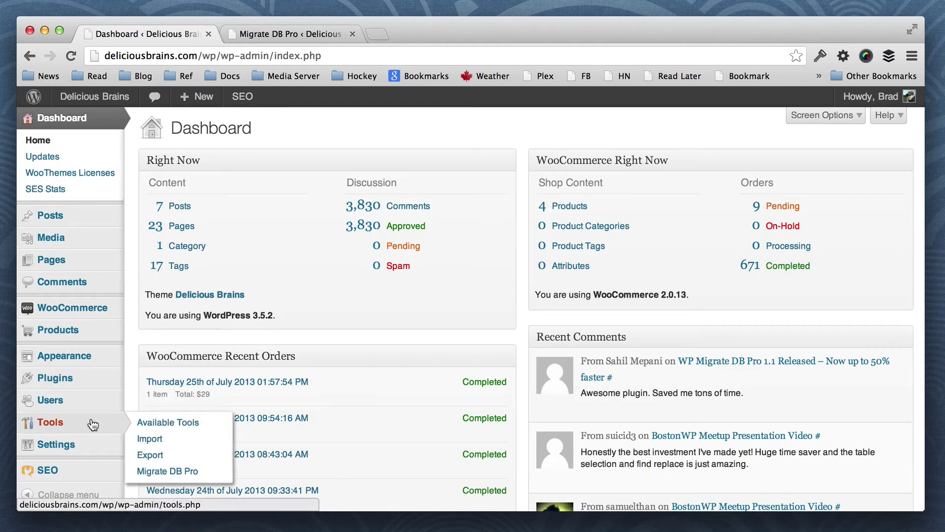
pyautogui.click(206, 472)
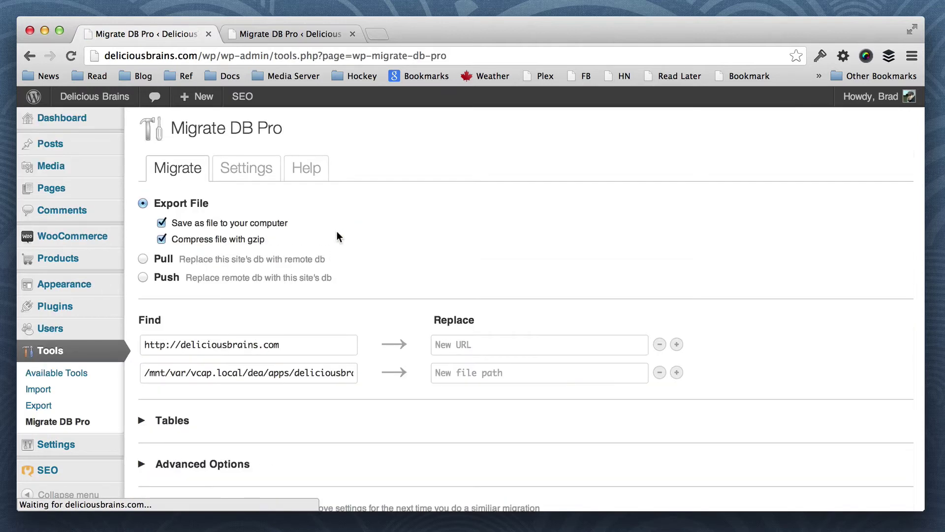
pyautogui.click(246, 168)
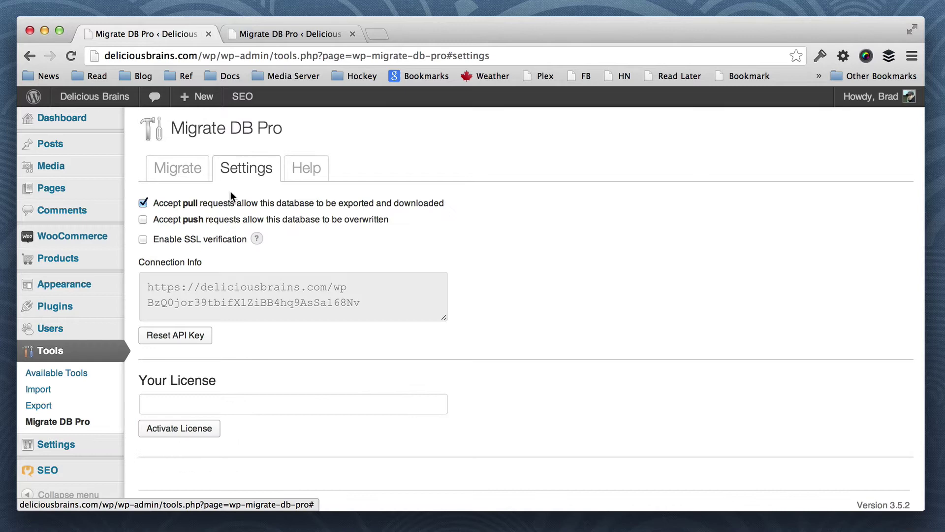
pyautogui.click(217, 291)
pyautogui.press('super+c')
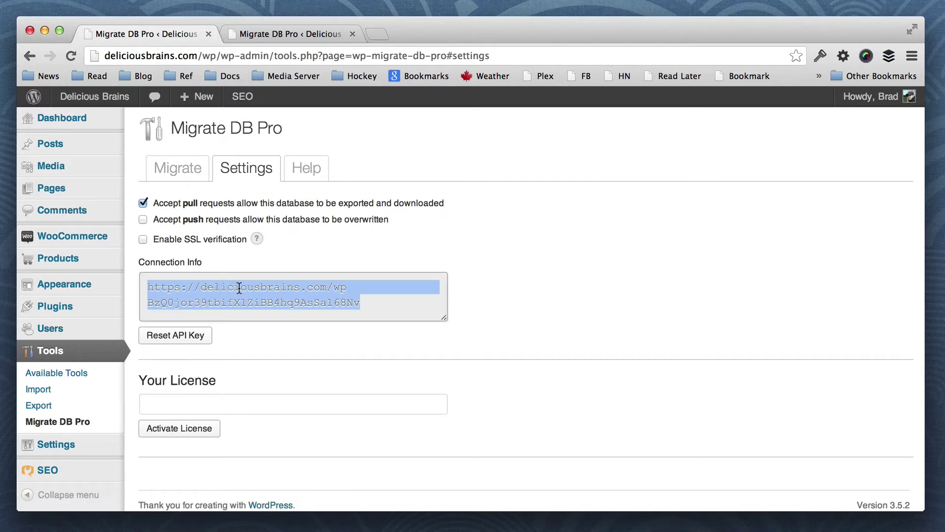
# Paste the live site's connection info into the dev site's pull migration
pyautogui.click(317, 37)
pyautogui.click(276, 268)
pyautogui.press('super+v')
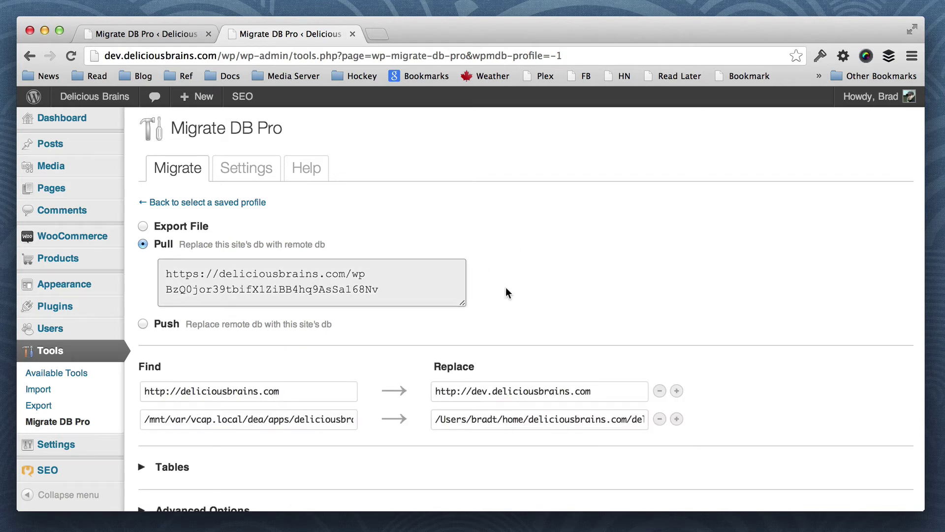
pyautogui.scroll(-5, 506, 288)
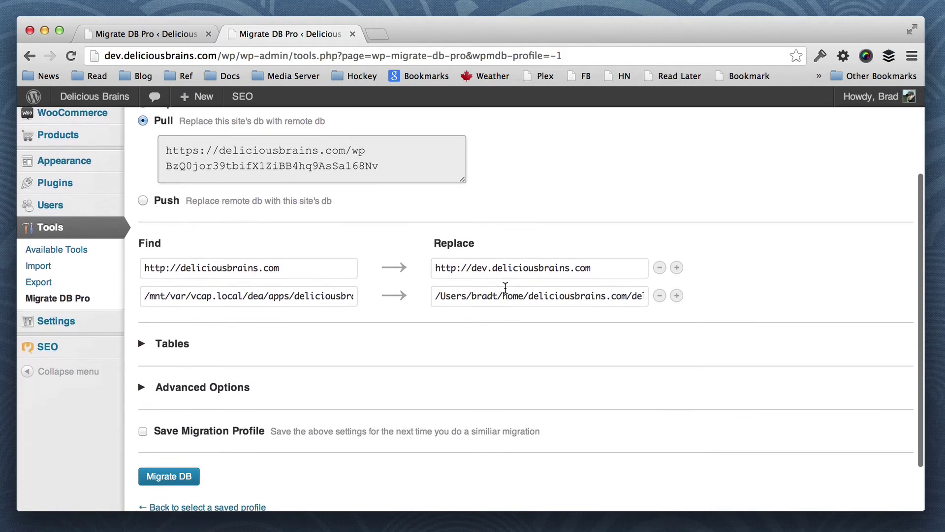
pyautogui.scroll(1, 180, 270)
# Check the URL find/replace row mapping deliciousbrains.com to dev.deliciousbrains.com
pyautogui.click(179, 270)
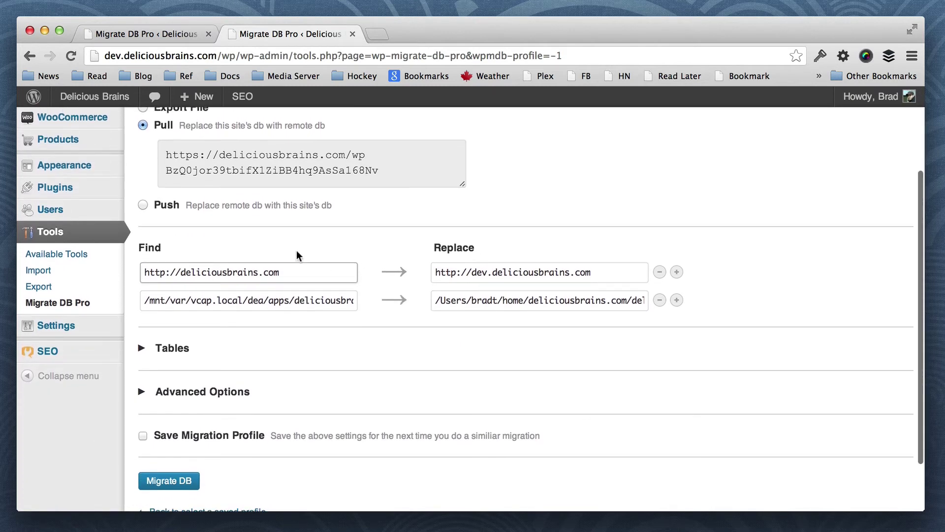
pyautogui.click(297, 255)
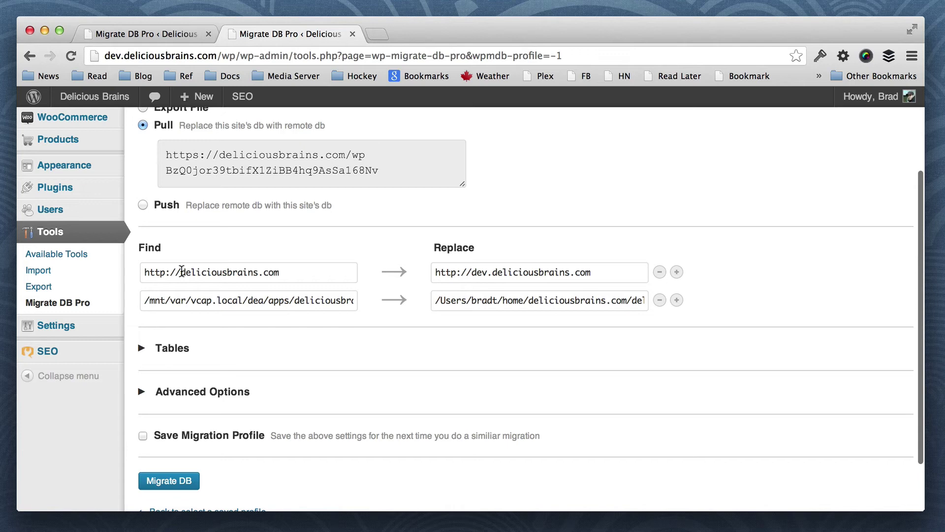
pyautogui.moveTo(182, 271); pyautogui.dragTo(289, 269)
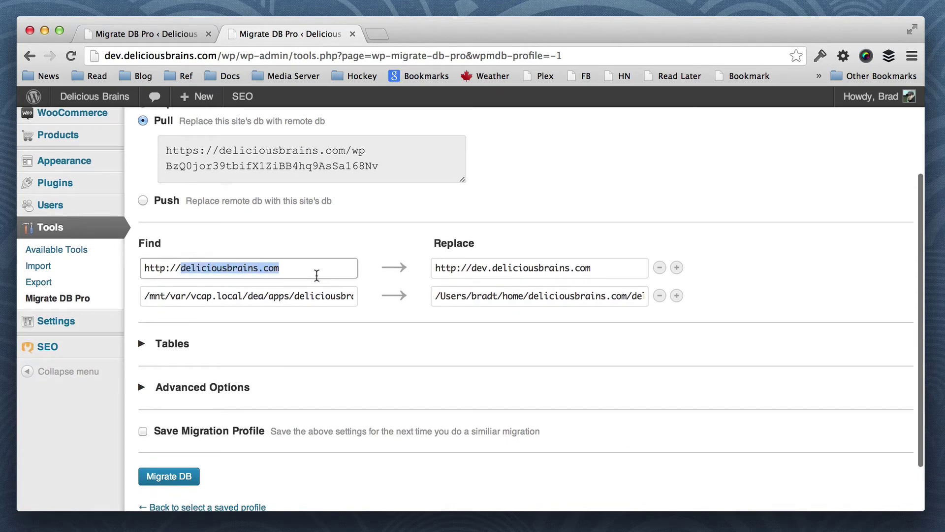
pyautogui.click(473, 269)
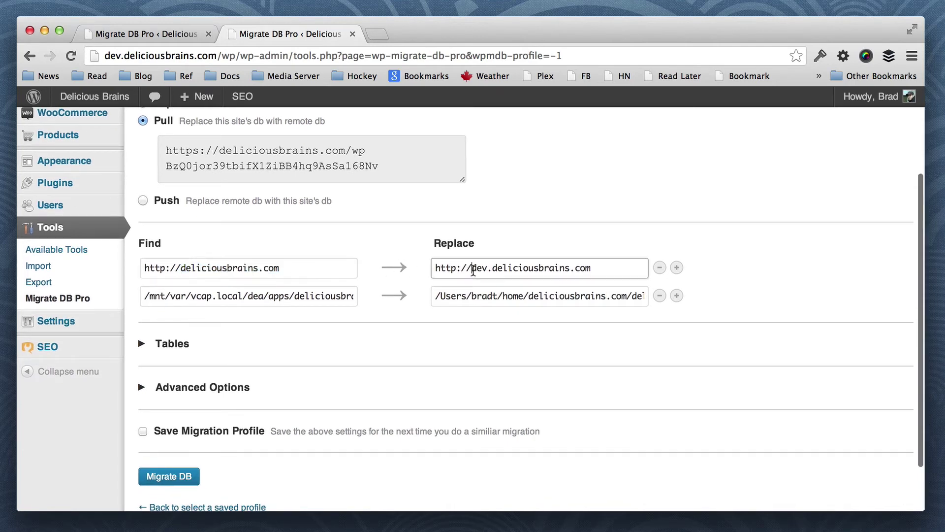
pyautogui.moveTo(473, 270); pyautogui.dragTo(593, 270)
pyautogui.click(377, 238)
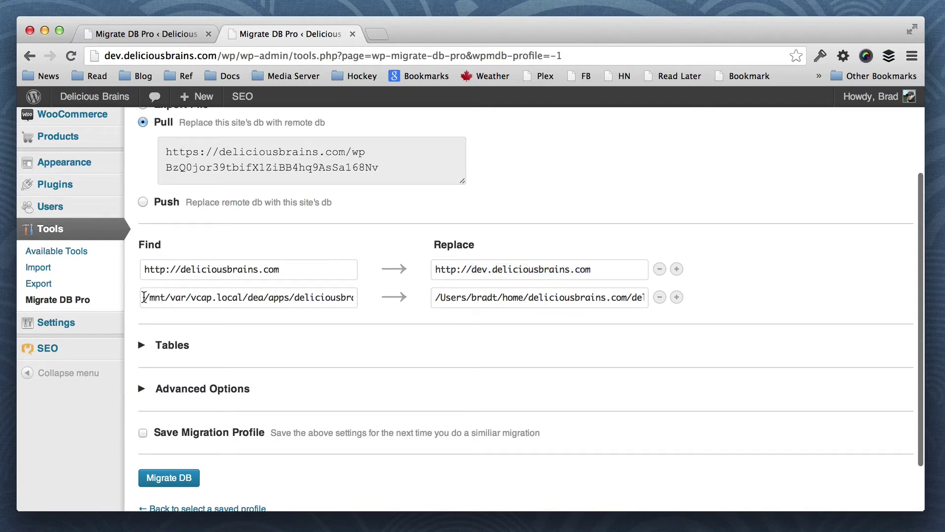
# Check the file path find/replace row mapping the live server path to the dev path
pyautogui.doubleClick(217, 297)
pyautogui.moveTo(296, 298); pyautogui.dragTo(392, 298)
pyautogui.click(265, 297)
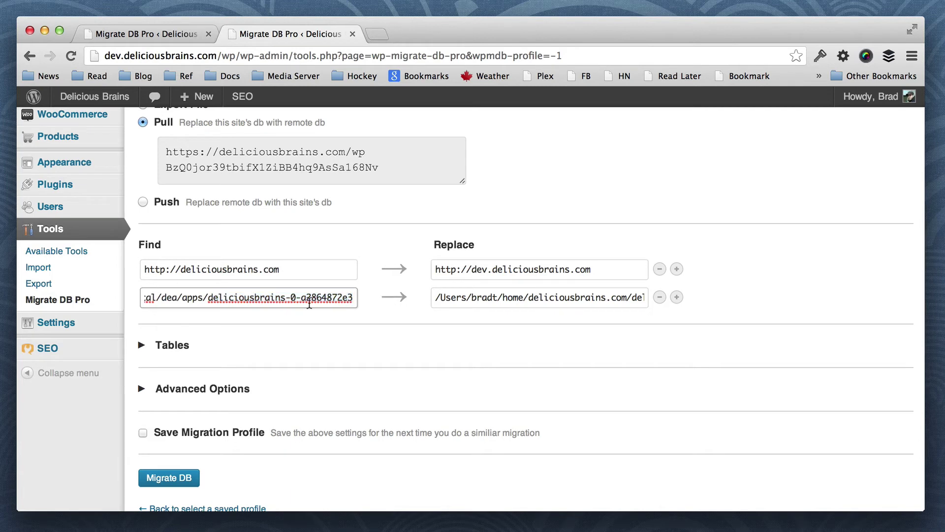
pyautogui.press('super+Left')
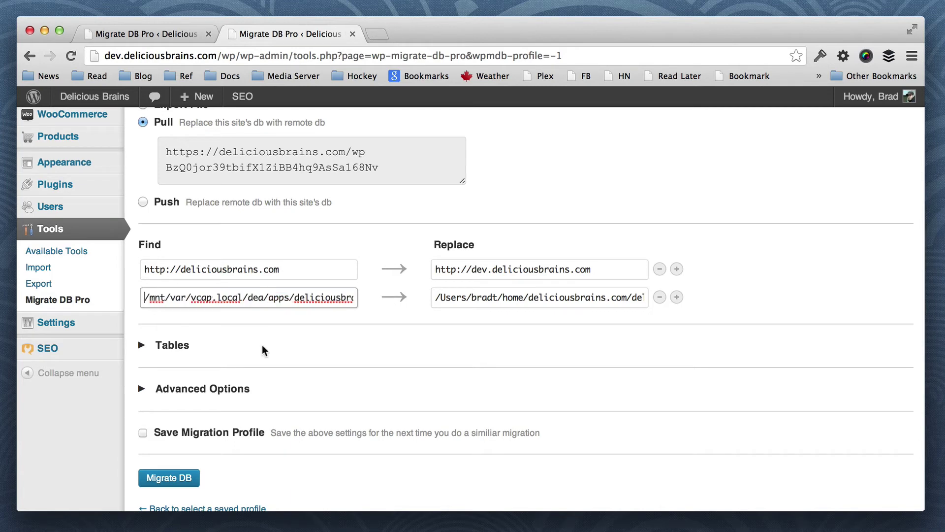
pyautogui.click(475, 297)
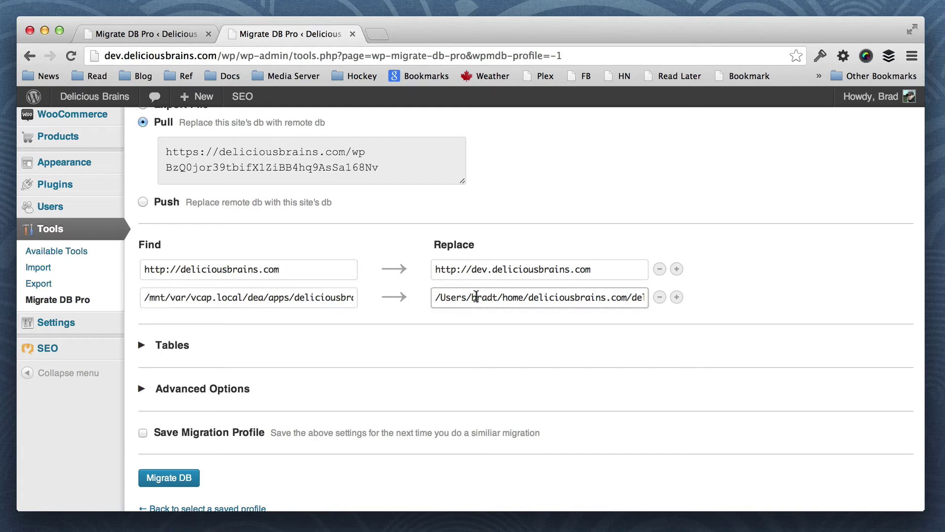
pyautogui.press('super+Right')
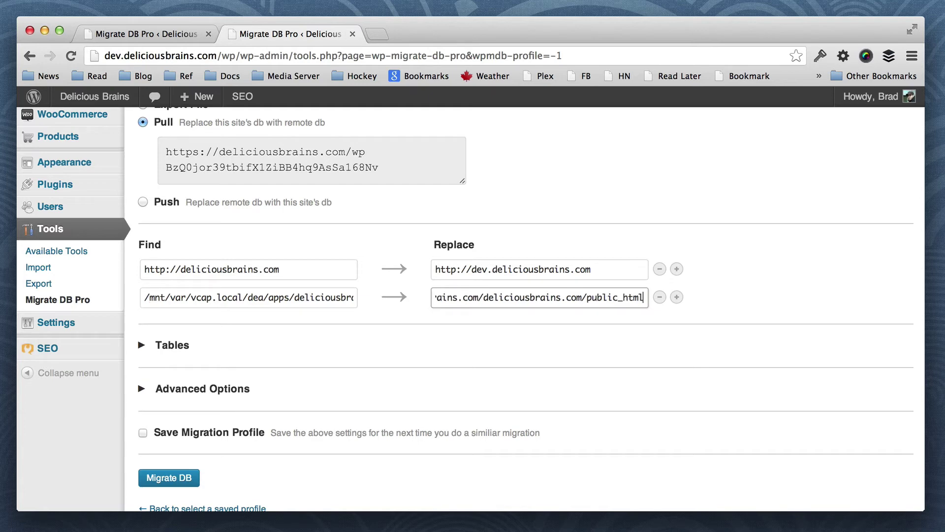
pyautogui.press('super+Left')
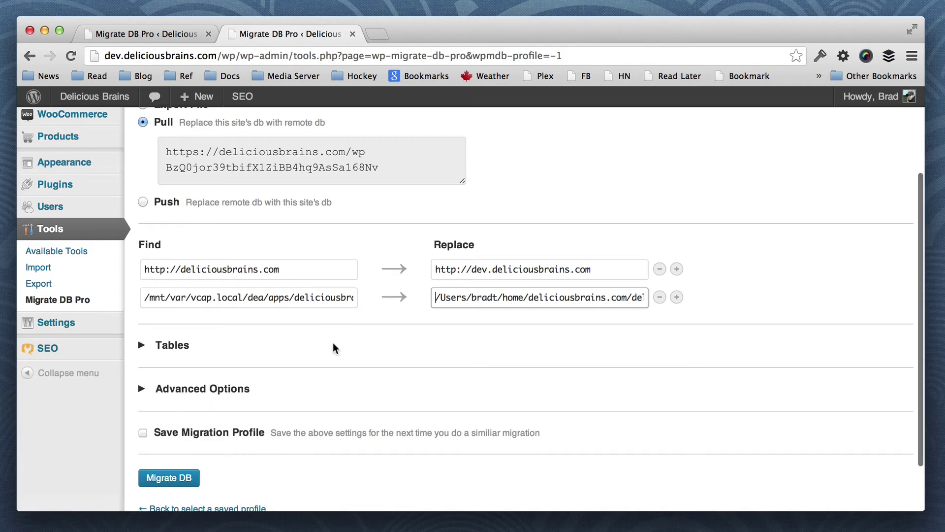
# In Advanced Options, turn off Replace GUIDs and enable Exclude spam comments
pyautogui.scroll(-2, 333, 348)
pyautogui.click(202, 344)
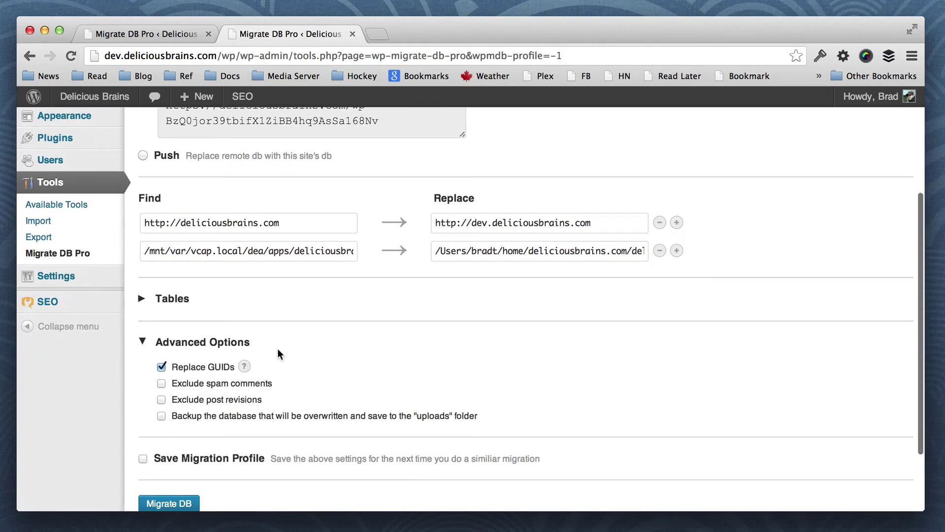
pyautogui.click(195, 368)
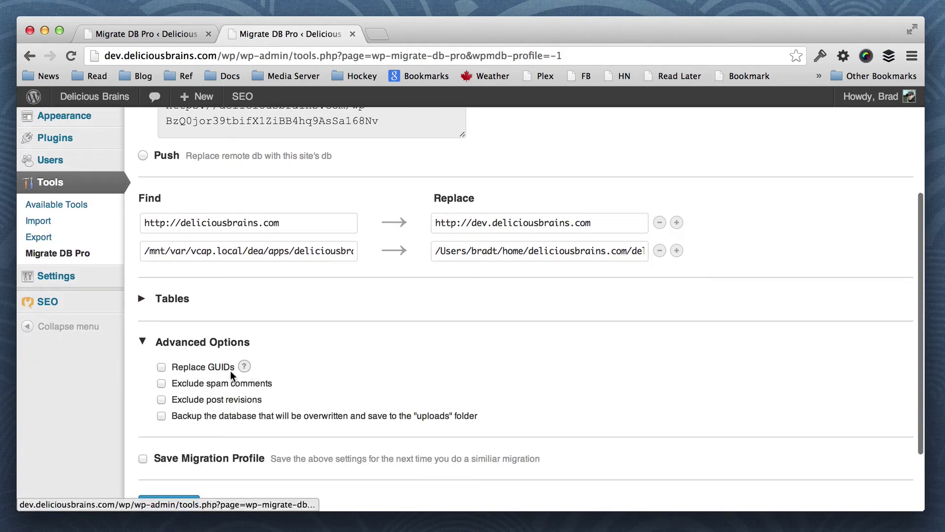
pyautogui.click(208, 389)
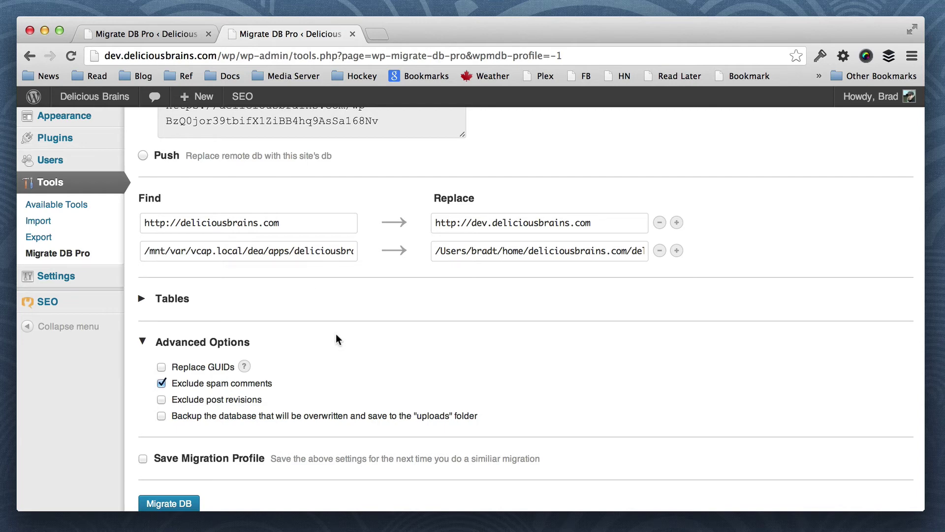
# Leave Save Migration Profile off after briefly enabling it
pyautogui.scroll(-3, 336, 337)
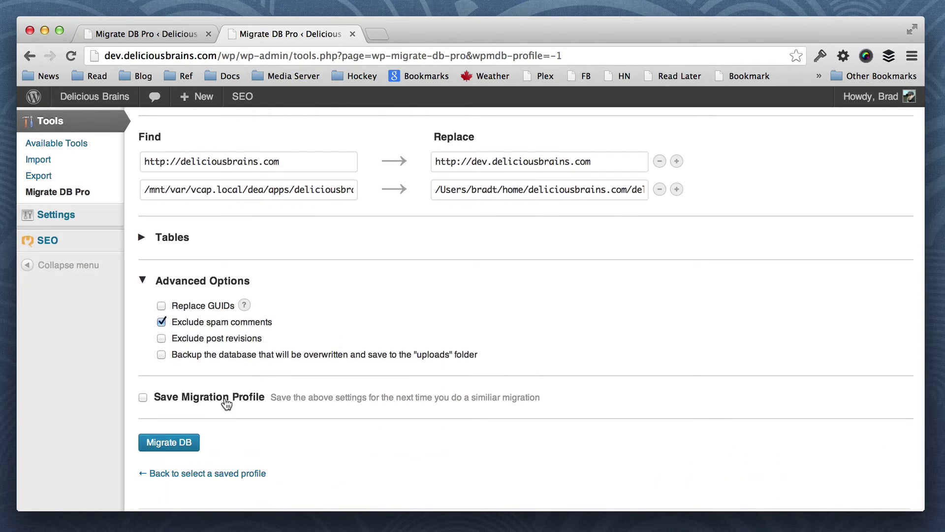
pyautogui.click(227, 402)
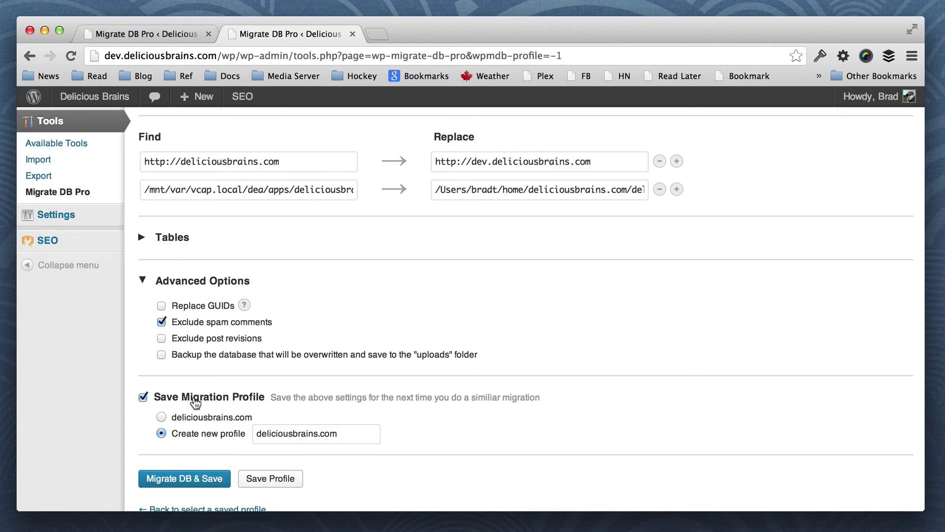
pyautogui.scroll(5, 367, 230)
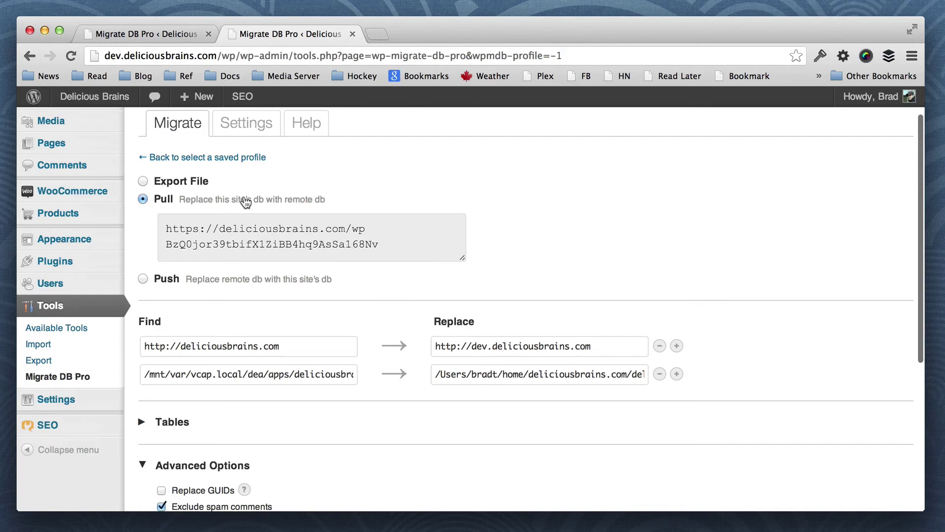
pyautogui.scroll(-7, 359, 336)
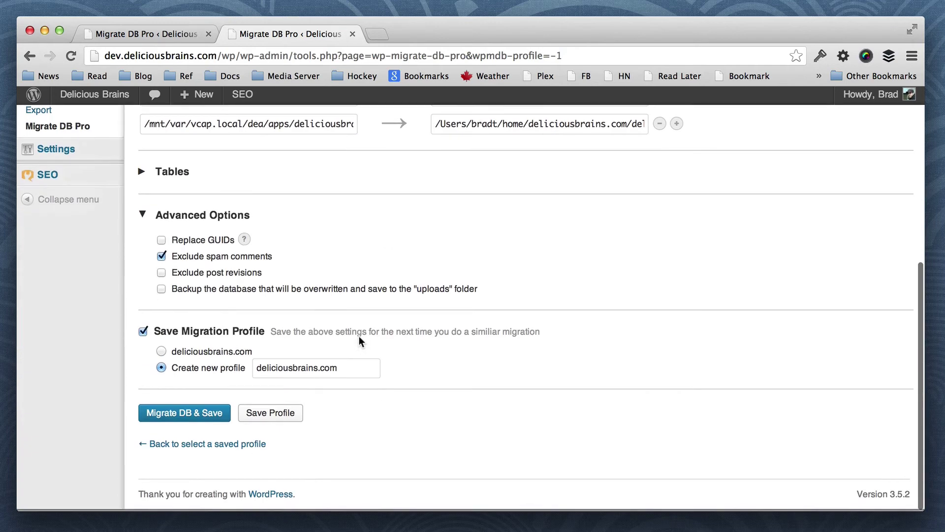
pyautogui.click(190, 339)
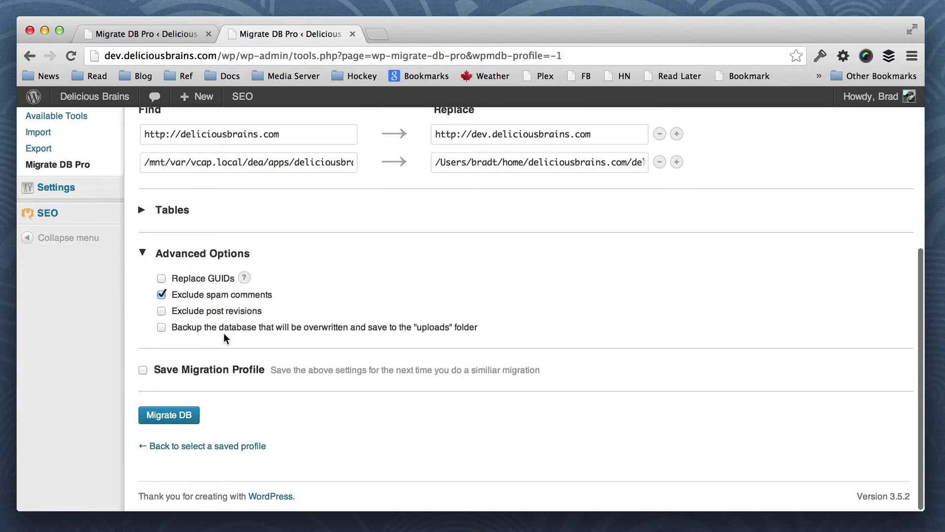
# Run the pull from deliciousbrains.com and close the Migration complete dialog once it finishes
pyautogui.click(176, 416)
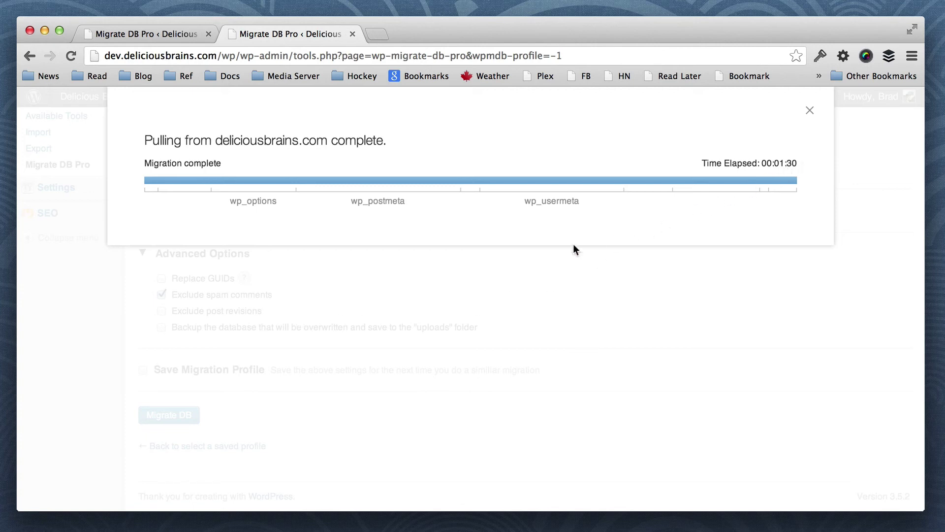
pyautogui.click(394, 304)
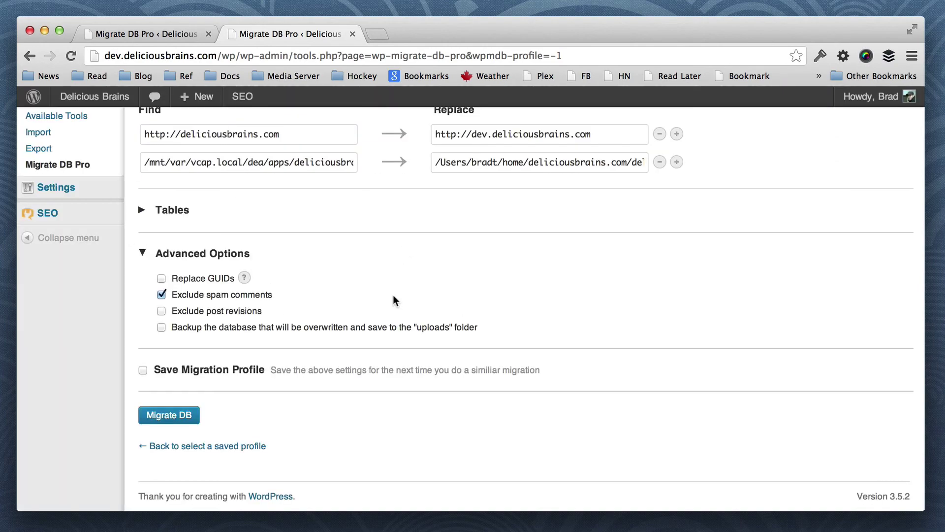
# Open the dev site's dashboard, then the live site's dashboard
pyautogui.scroll(5, 379, 280)
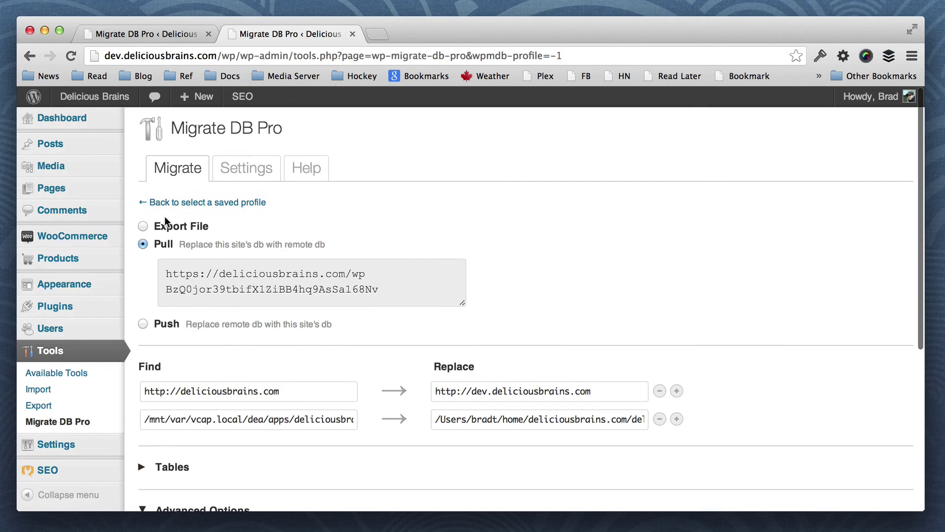
pyautogui.moveTo(76, 122)
pyautogui.click(148, 118)
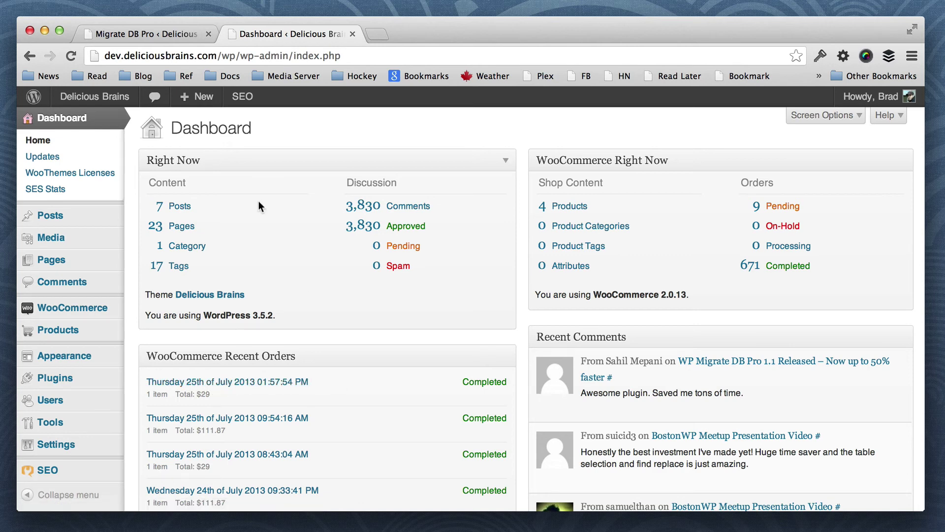
pyautogui.click(147, 41)
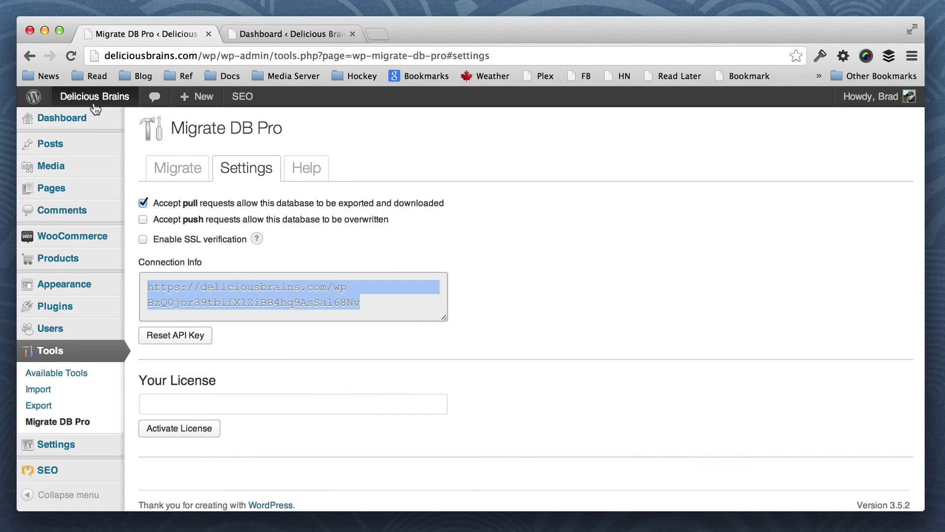
pyautogui.click(72, 118)
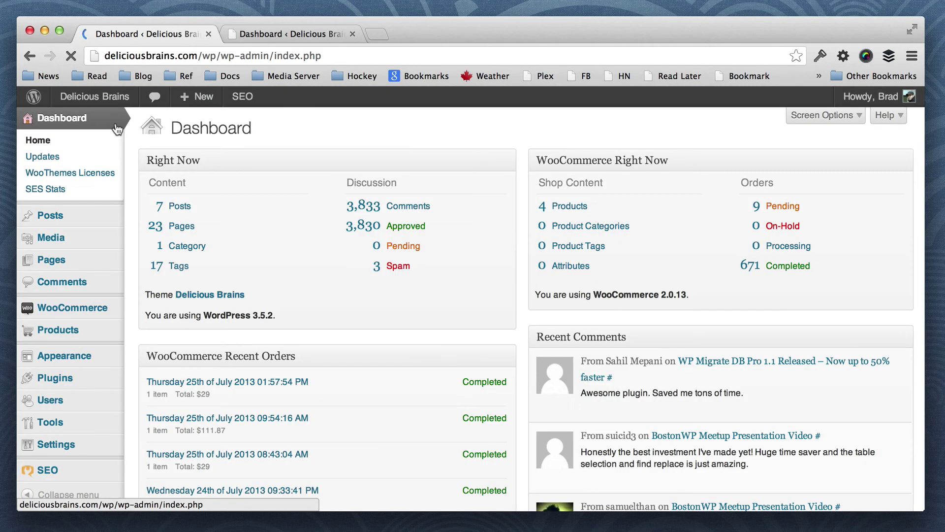
# Flip between dashboards, confirming dev now shows 3,830 comments and 0 spam versus live's 3 spam
pyautogui.click(265, 34)
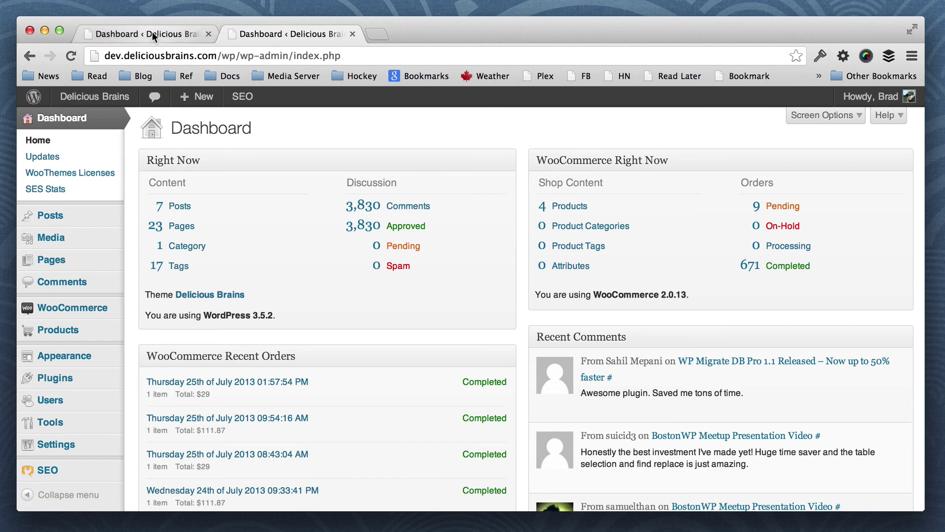
pyautogui.click(152, 32)
pyautogui.click(282, 35)
pyautogui.click(146, 34)
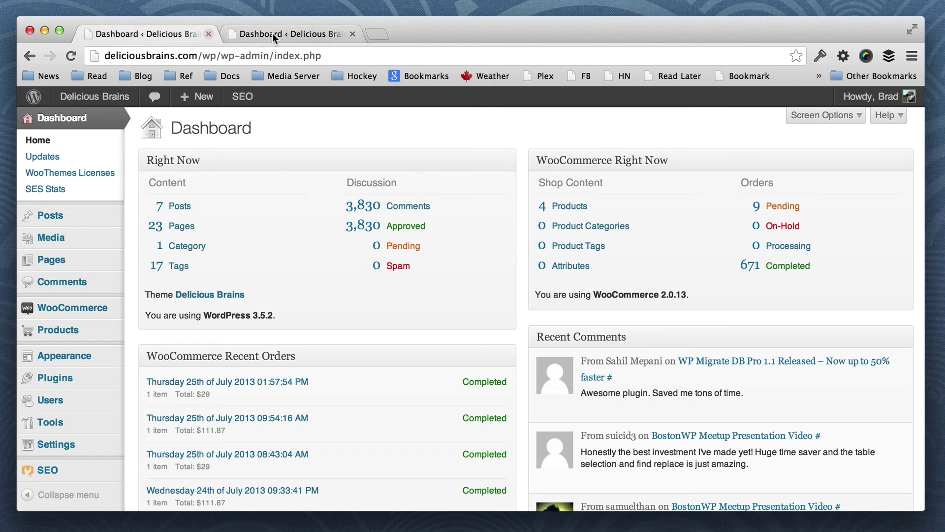
pyautogui.click(281, 33)
pyautogui.click(148, 34)
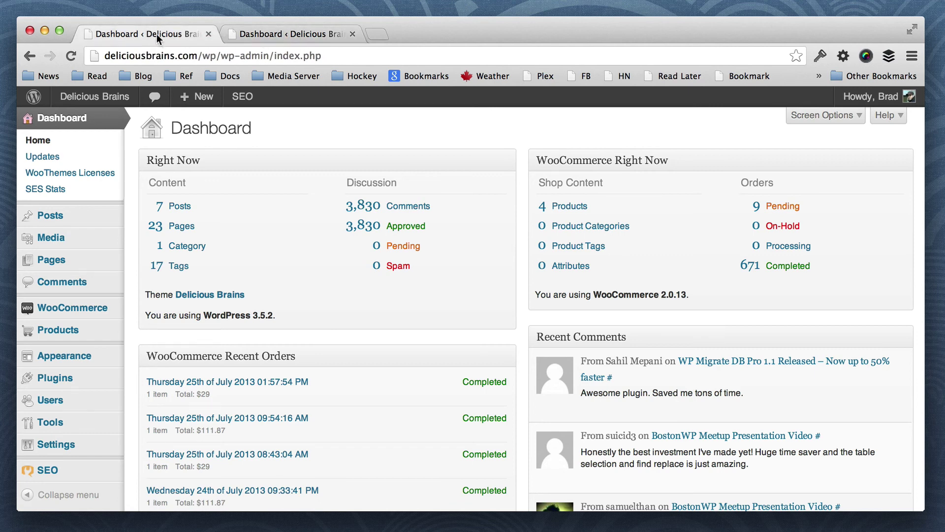
pyautogui.click(286, 32)
# Review the dev site's WooCommerce General settings: coupons enabled, cart clearing on logout off
pyautogui.moveTo(84, 310)
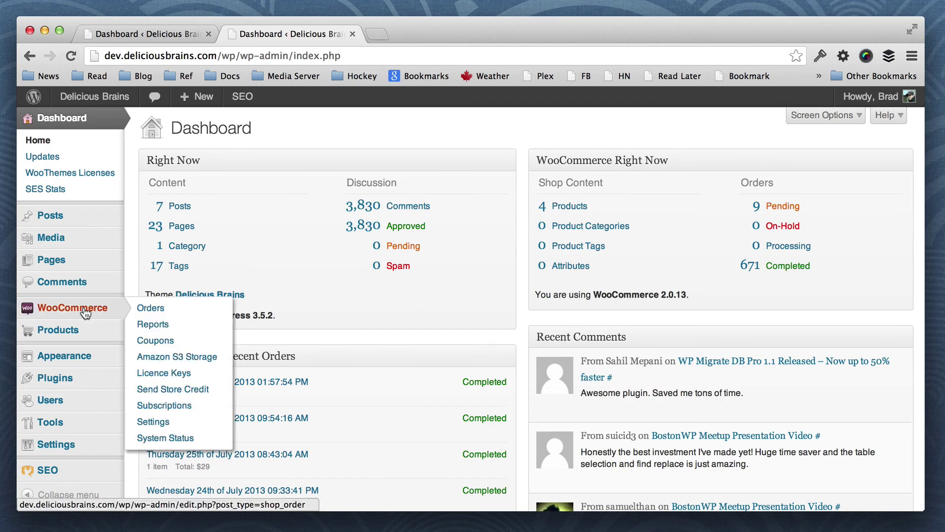
pyautogui.click(172, 422)
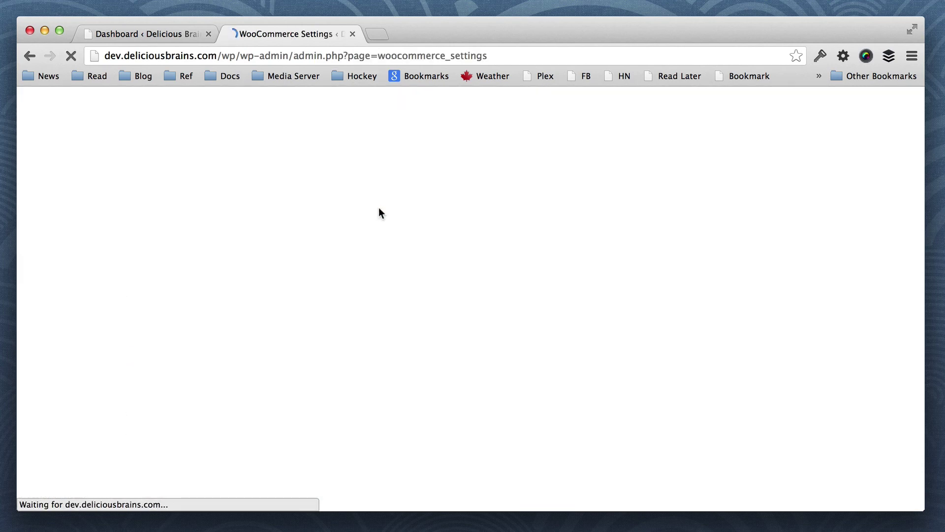
pyautogui.scroll(-2, 285, 232)
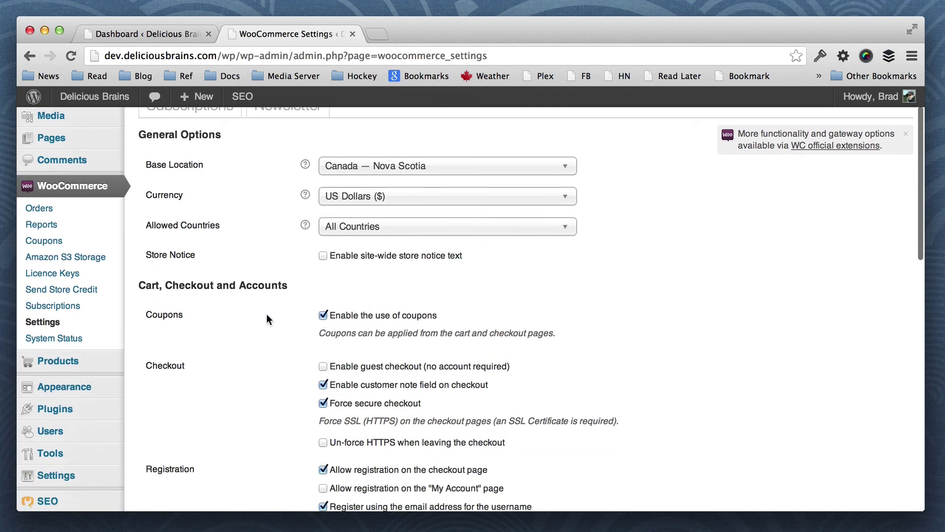
pyautogui.scroll(-5, 267, 315)
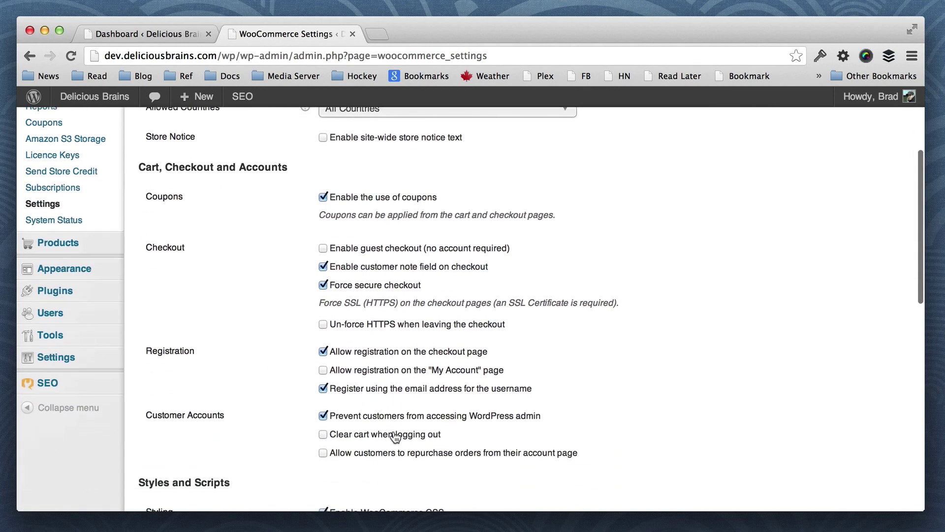
pyautogui.scroll(7, 275, 367)
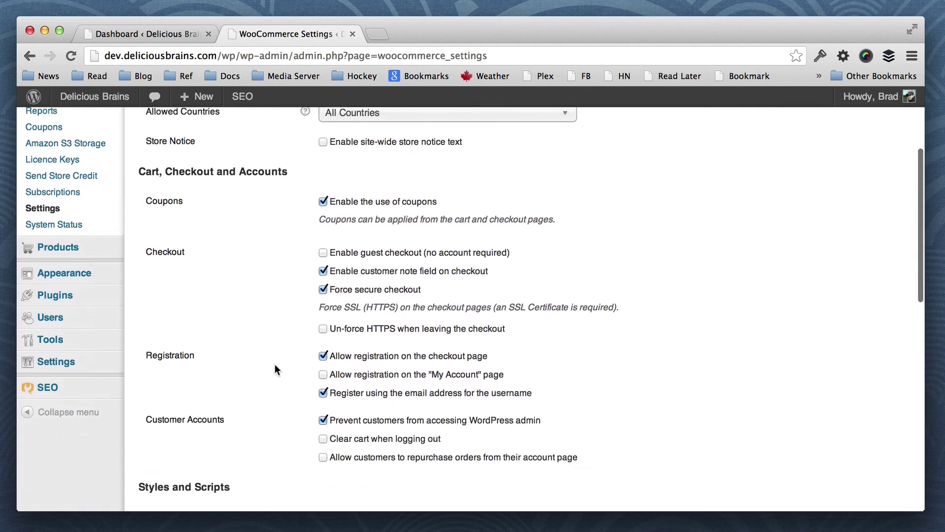